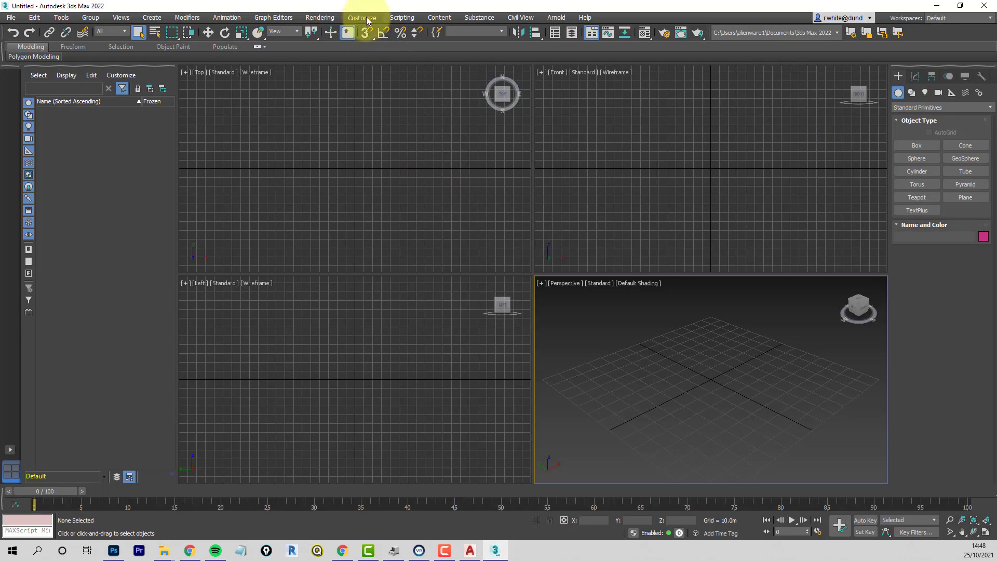
# Set scene units to Metric Meters, keeping 1 system unit equal to 1.0 meter
pyautogui.click(368, 18)
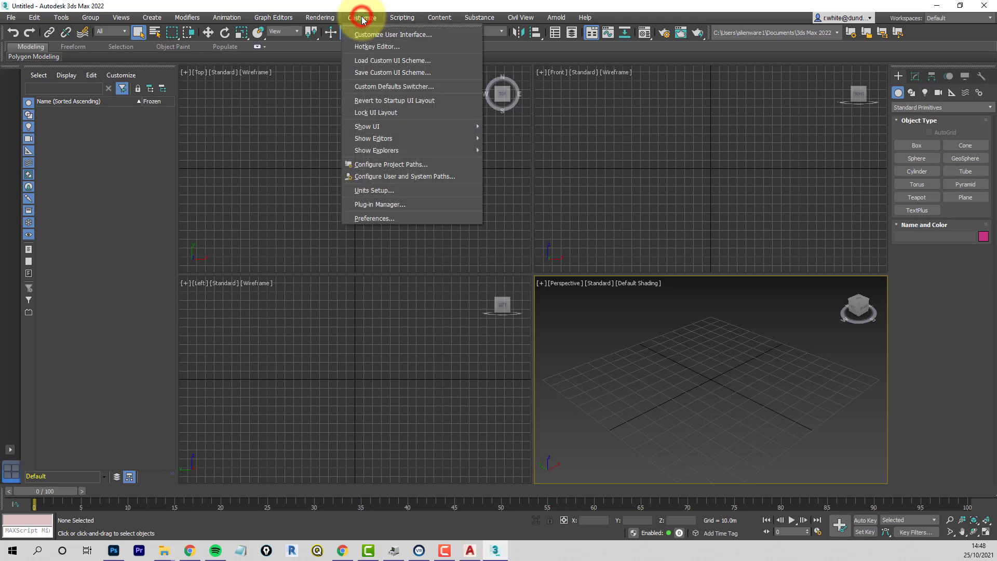
pyautogui.click(381, 191)
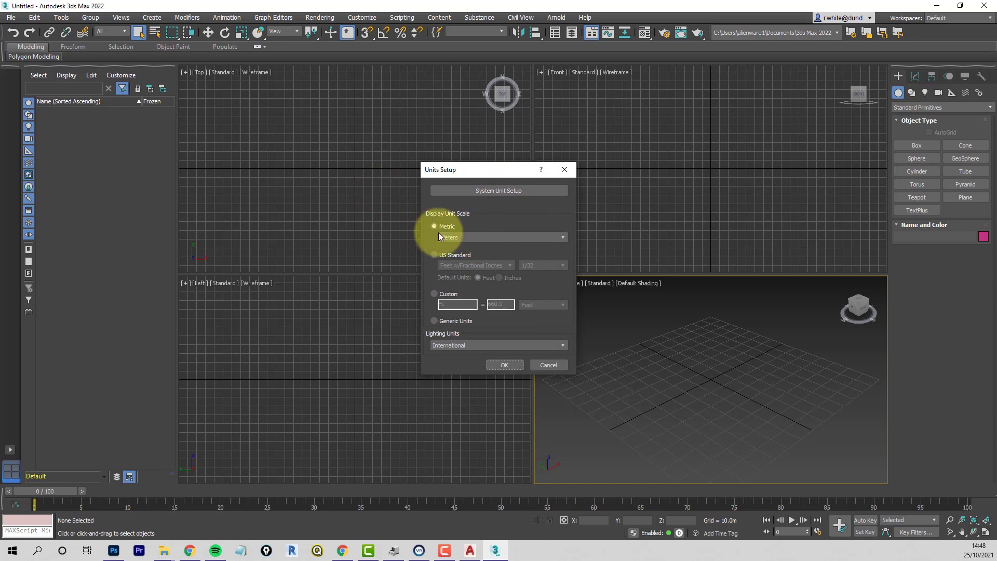
pyautogui.click(530, 189)
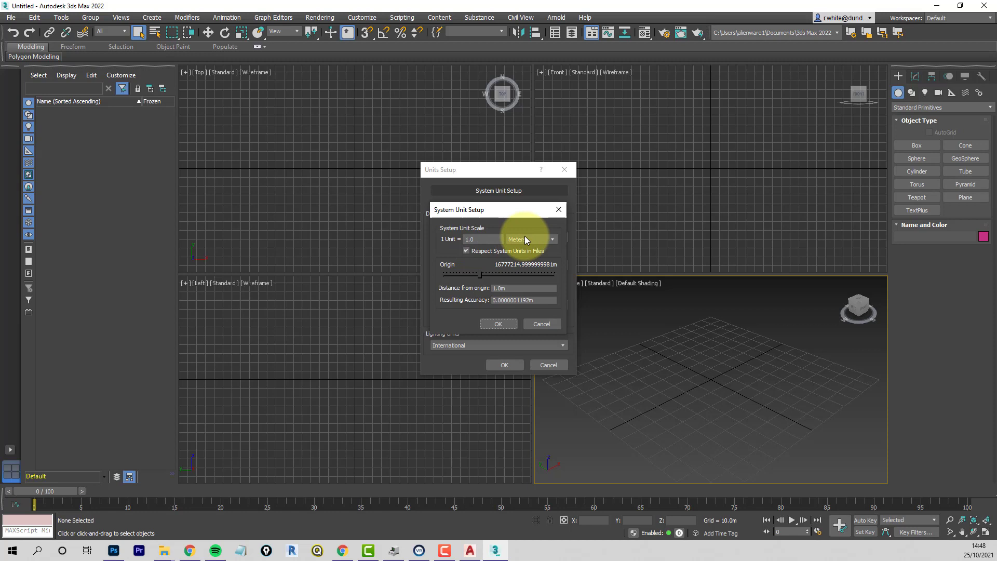
pyautogui.click(503, 324)
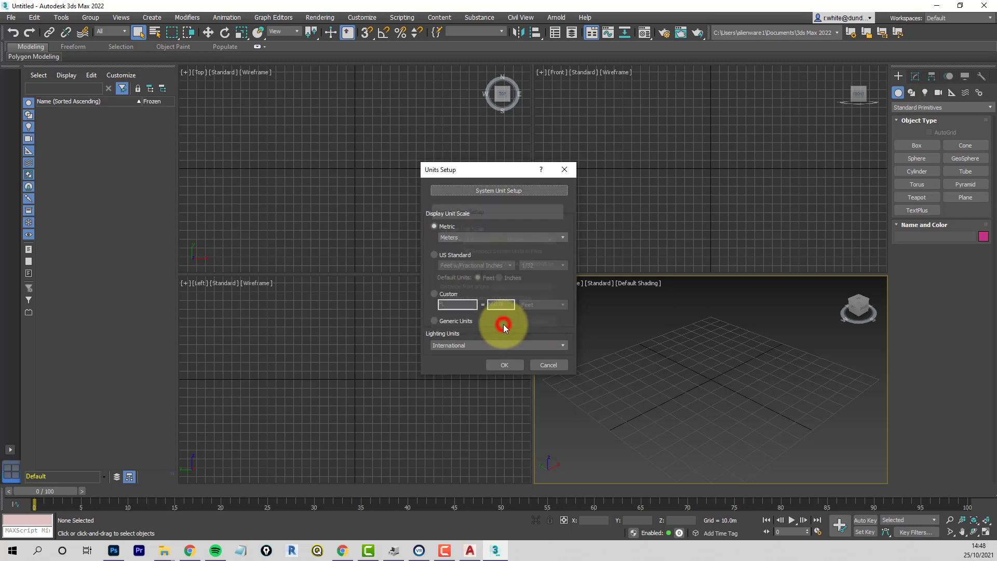
pyautogui.click(504, 365)
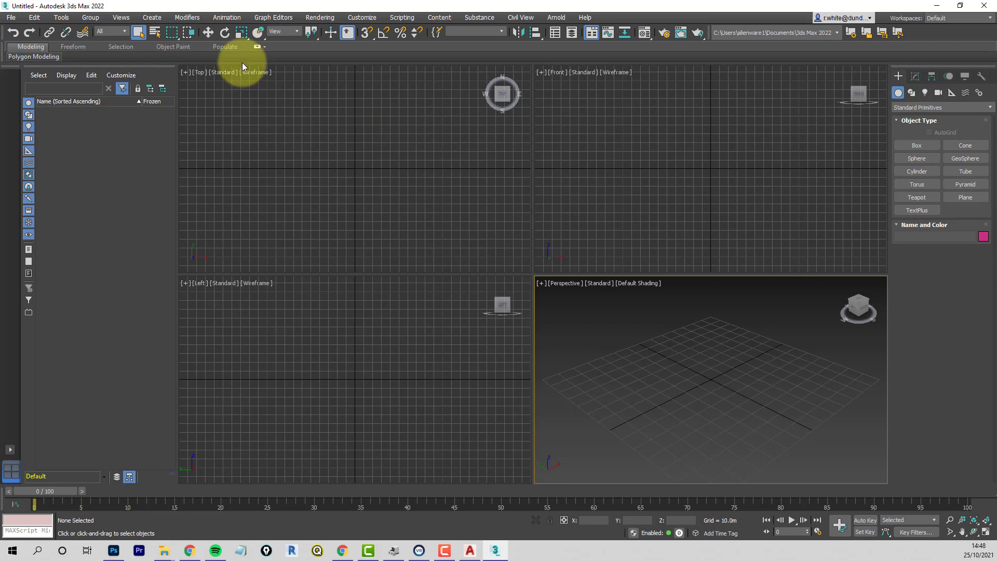
# Choose cluster.dwg from the Desktop as the file to import
pyautogui.click(11, 19)
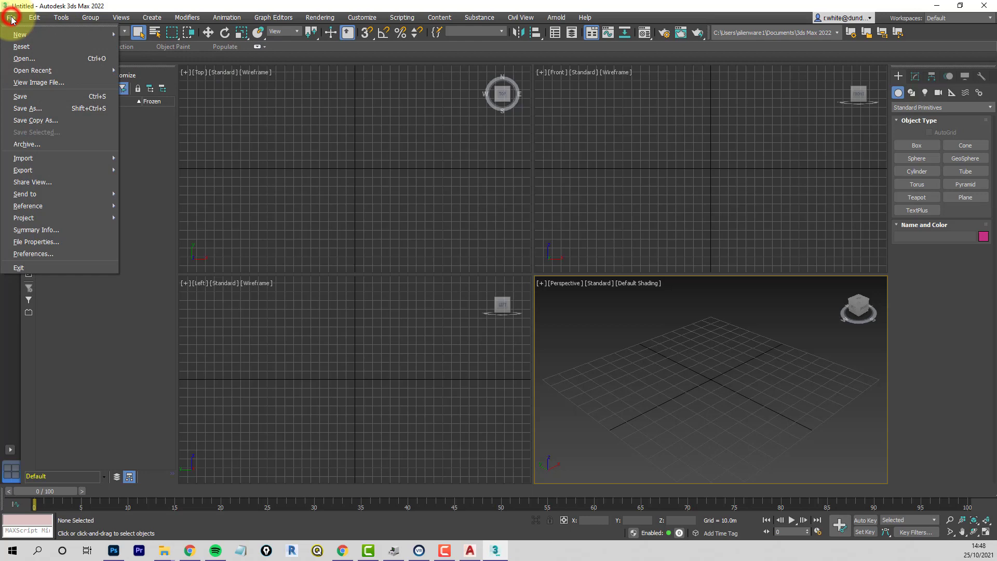
pyautogui.moveTo(44, 158)
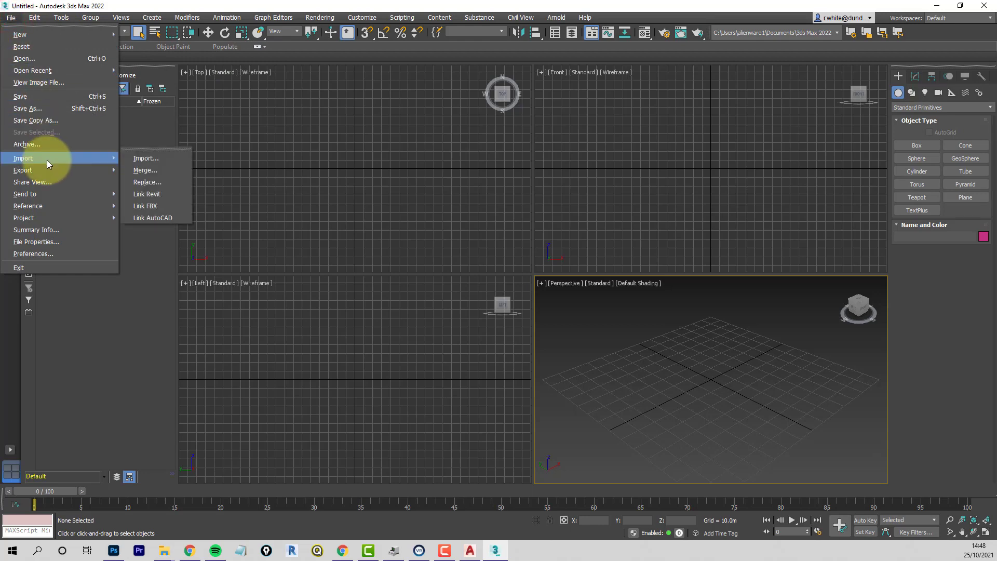
pyautogui.click(145, 158)
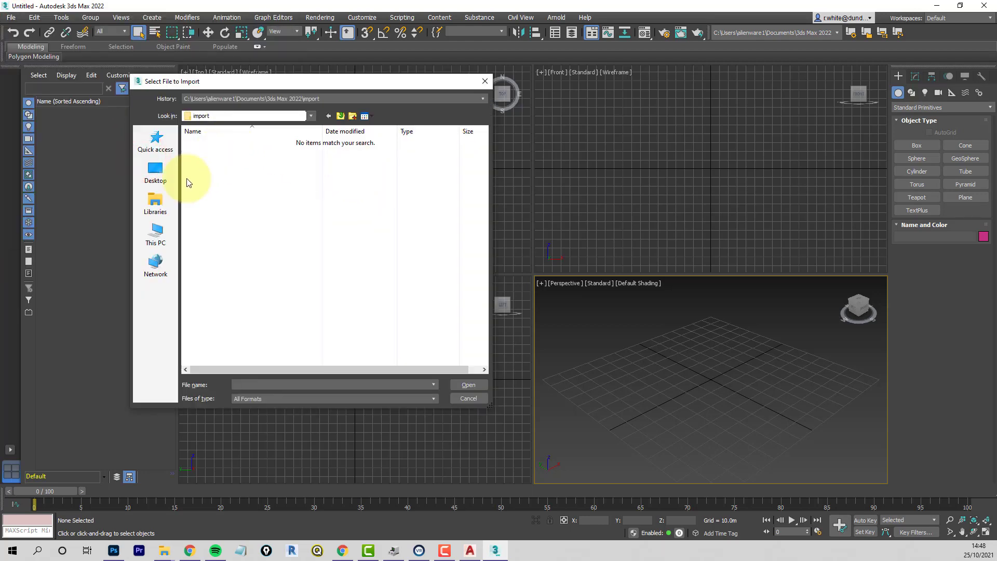
pyautogui.click(157, 179)
pyautogui.scroll(-10, 400, 285)
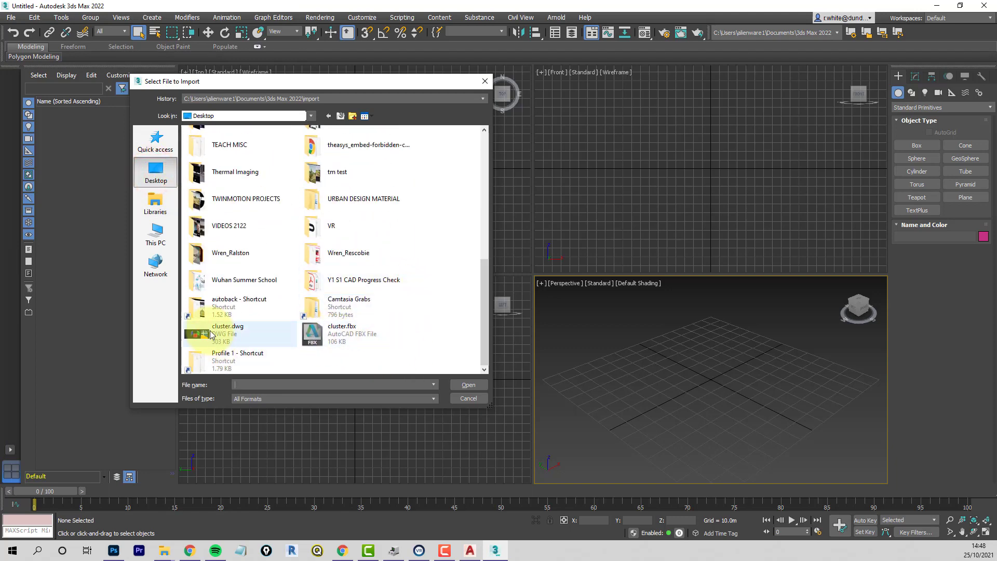
pyautogui.click(210, 335)
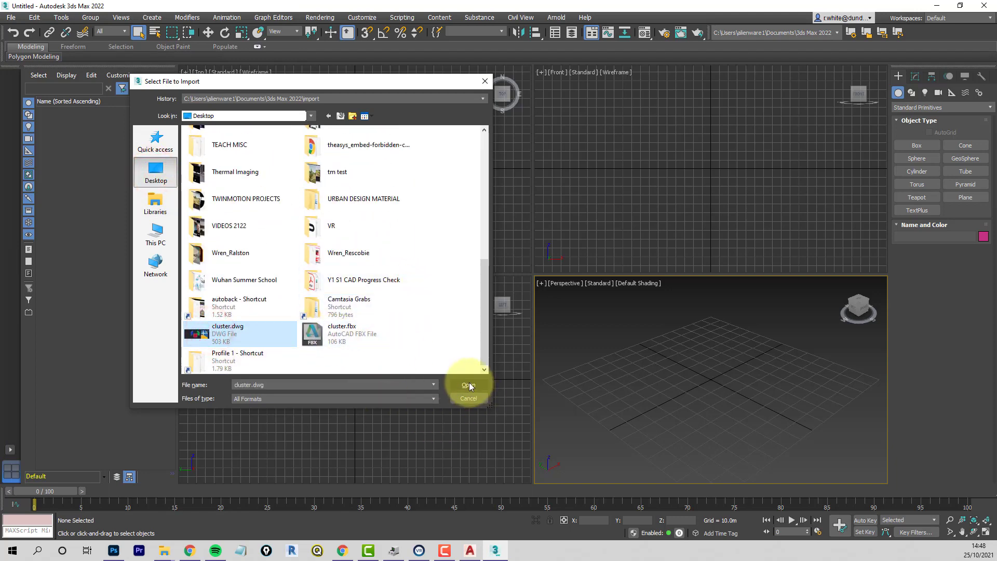
pyautogui.click(469, 385)
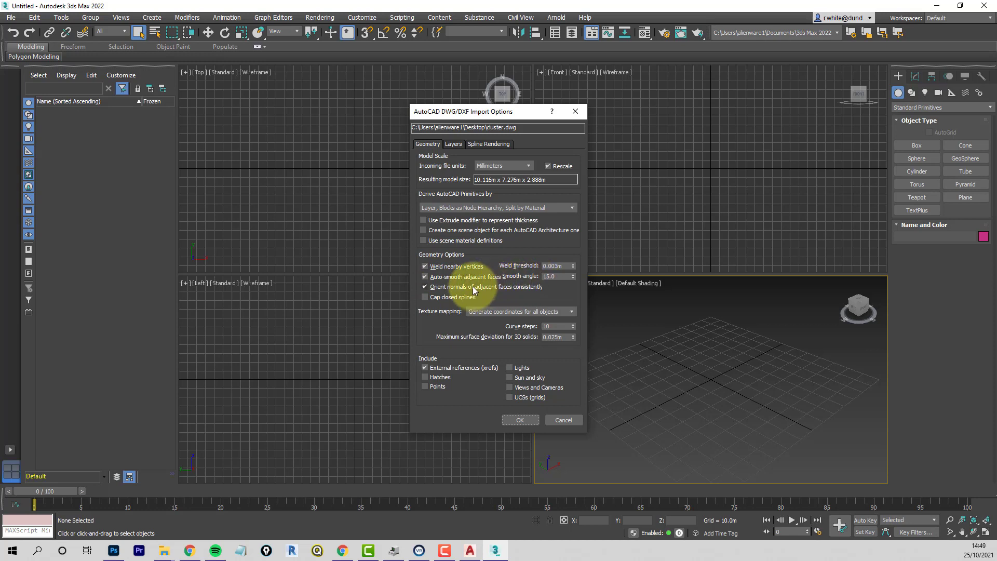
# Import the drawing with 'Orient normals of adjacent faces consistently' toggled
pyautogui.click(423, 286)
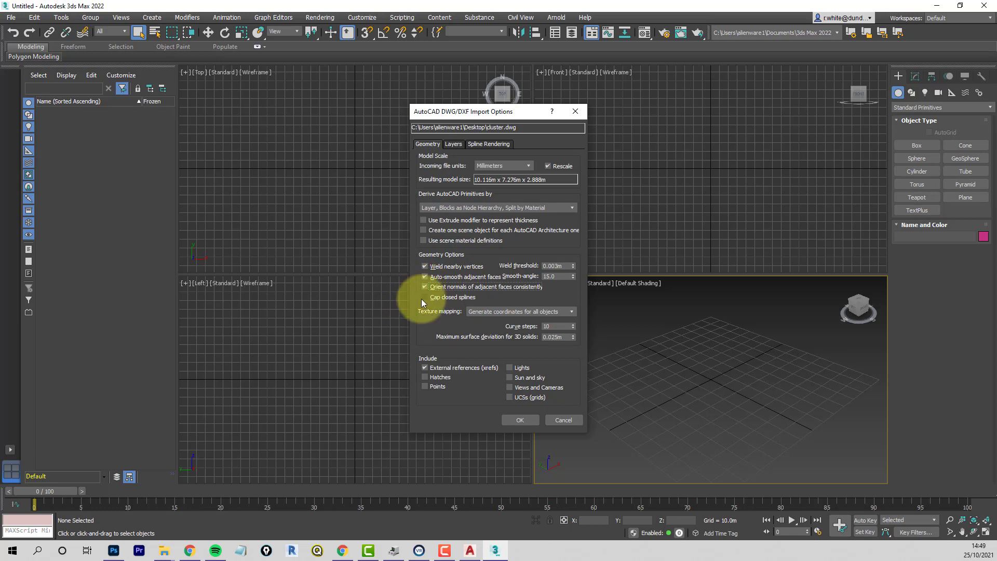
pyautogui.click(518, 419)
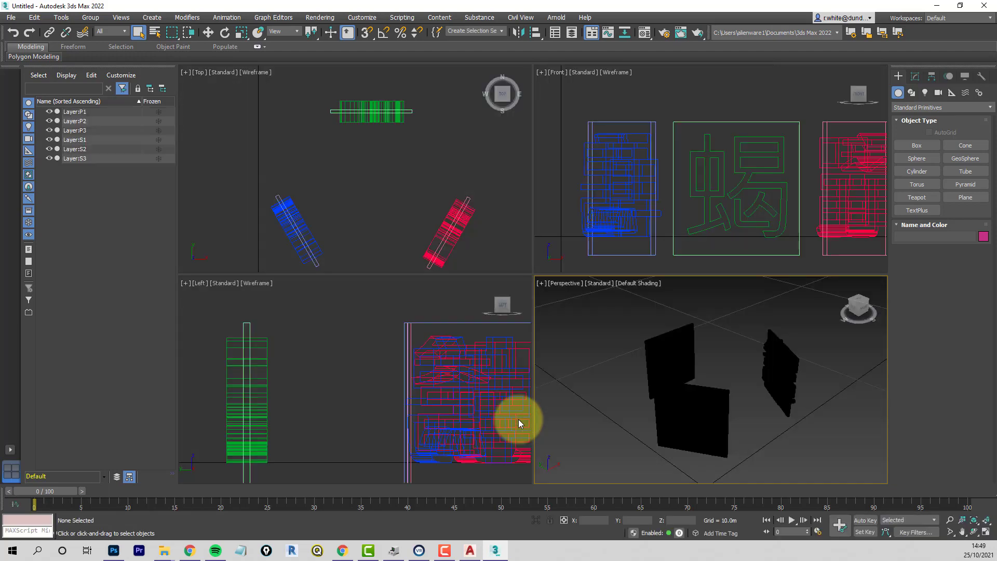
pyautogui.moveTo(405, 204); pyautogui.dragTo(356, 187, button='middle')
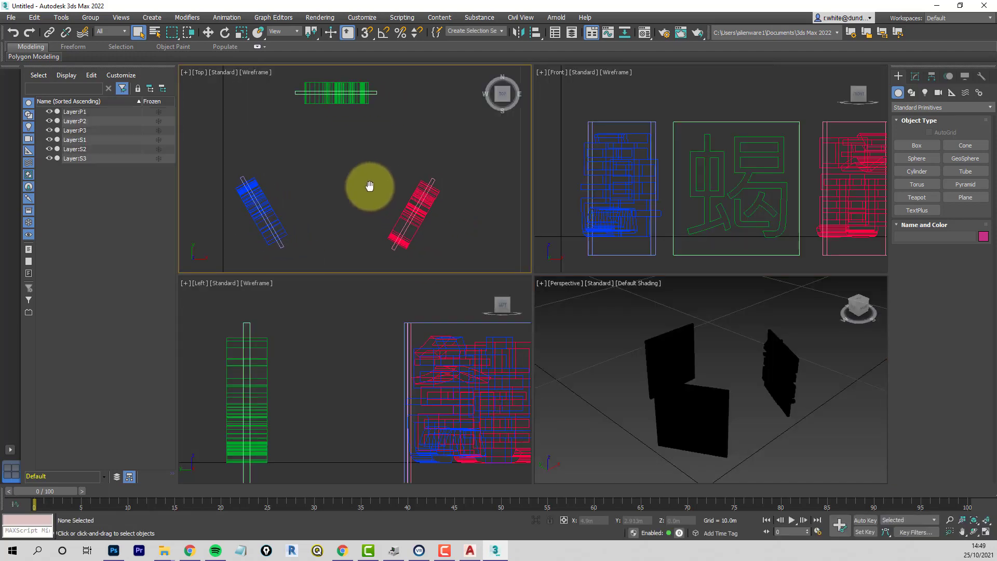
pyautogui.scroll(-2, 371, 347)
pyautogui.moveTo(372, 347); pyautogui.dragTo(340, 334, button='middle')
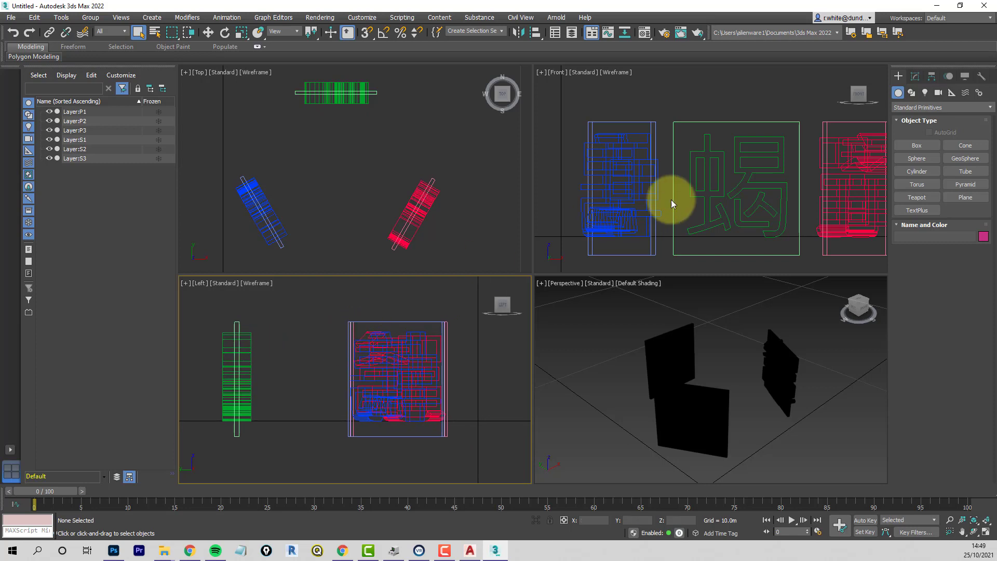
pyautogui.scroll(-3, 664, 200)
pyautogui.scroll(3, 662, 199)
pyautogui.moveTo(663, 198); pyautogui.dragTo(695, 174, button='middle')
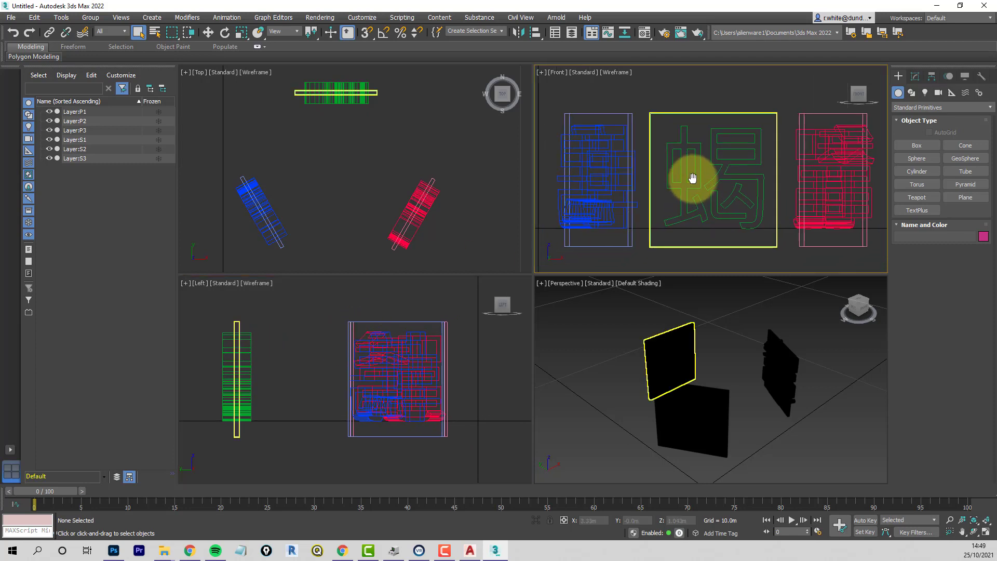
pyautogui.click(671, 260)
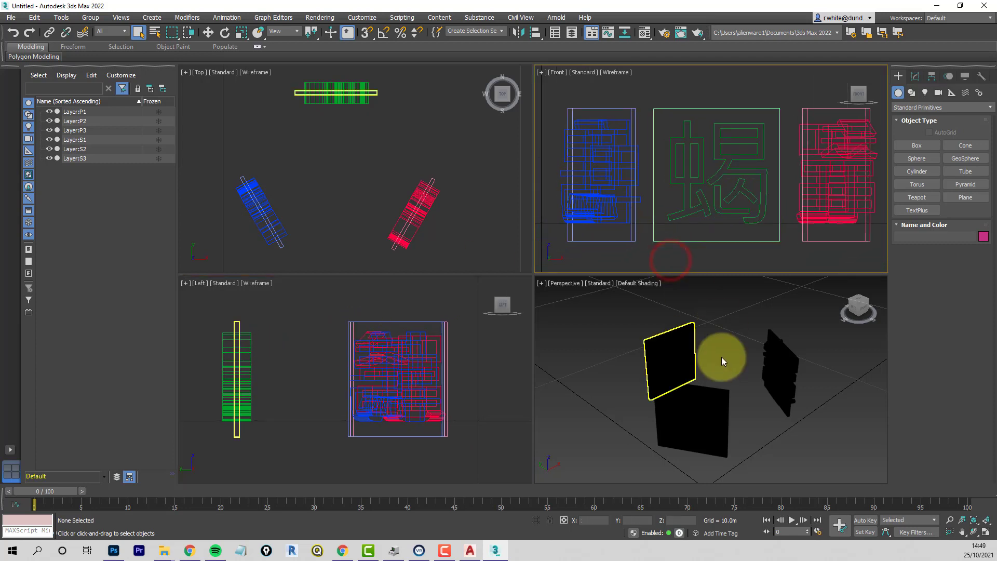
pyautogui.click(718, 302)
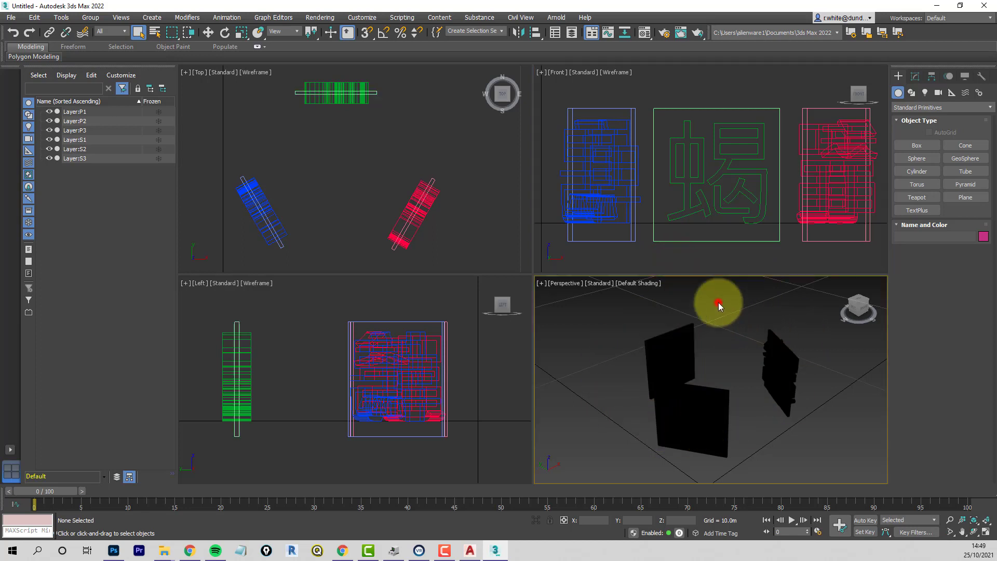
# Open the Material Editor and shift its window slightly left
pyautogui.click(644, 34)
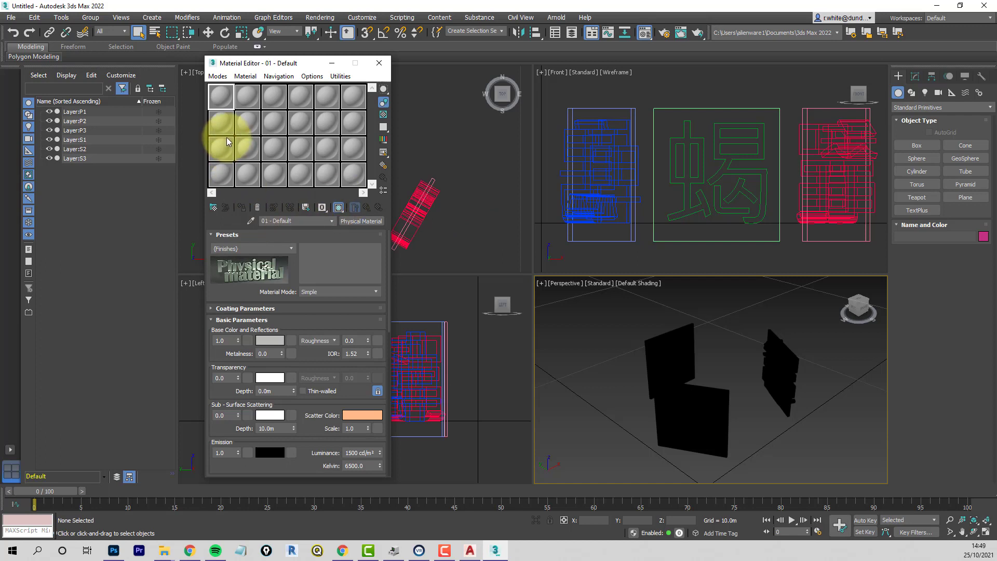
pyautogui.moveTo(302, 64); pyautogui.dragTo(280, 79)
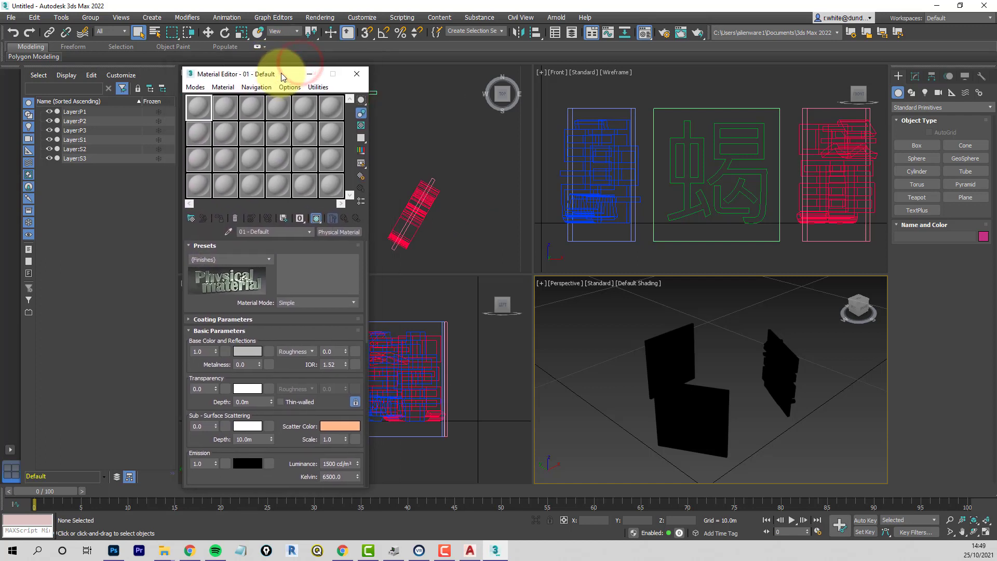
# Switch the production renderer from Arnold to ART Renderer in Render Setup
pyautogui.click(664, 34)
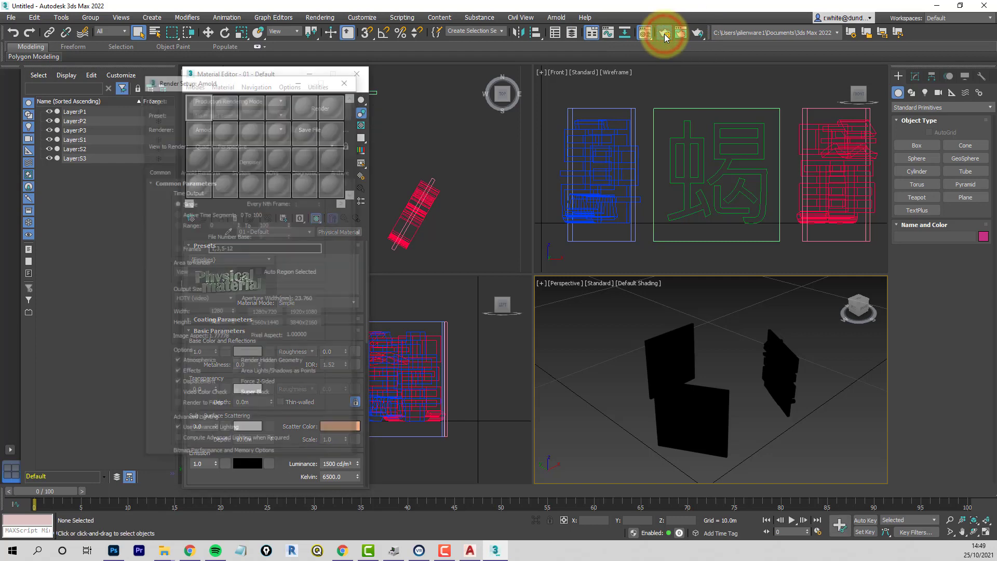
pyautogui.click(269, 127)
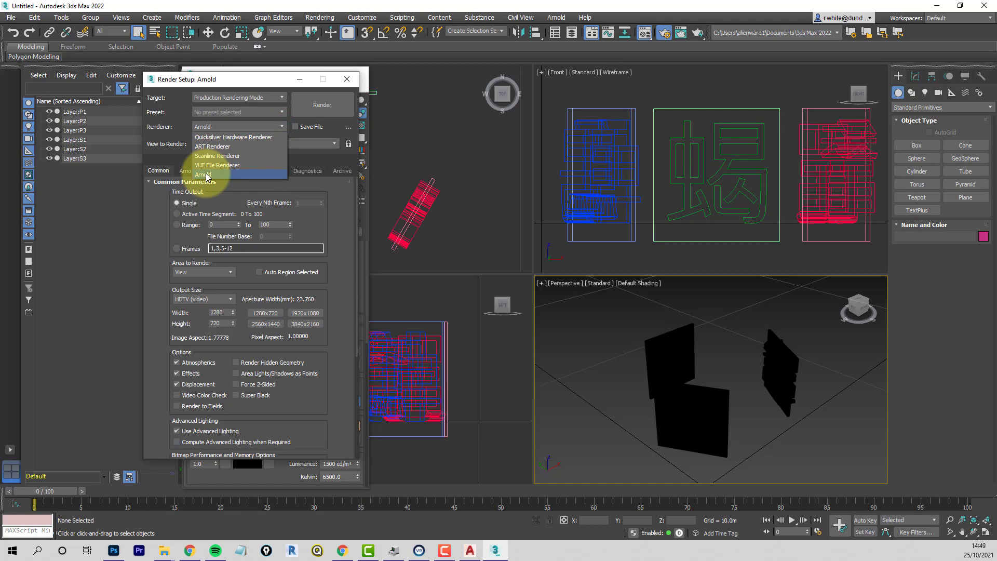
pyautogui.click(212, 146)
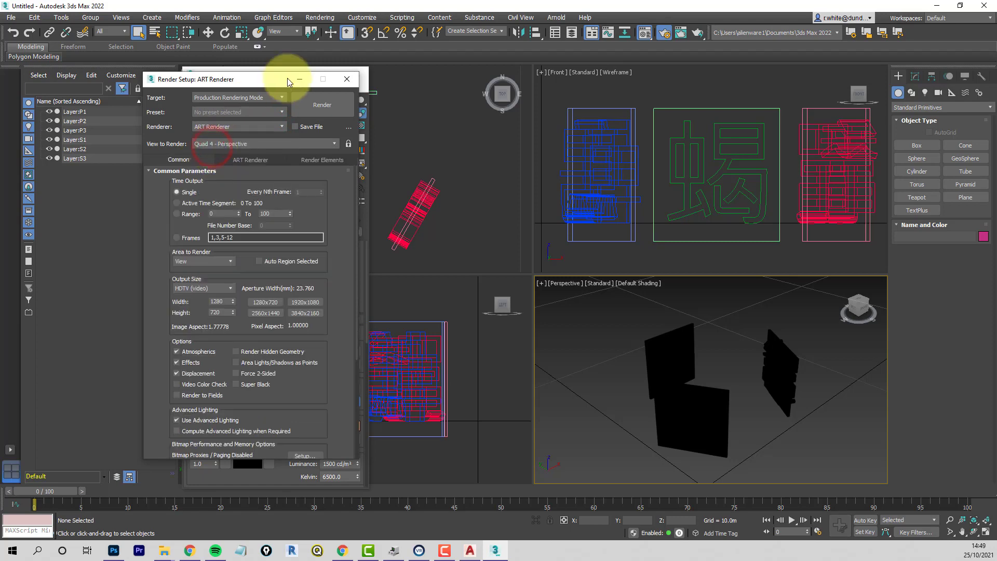
pyautogui.click(245, 79)
pyautogui.moveTo(389, 83); pyautogui.dragTo(484, 76)
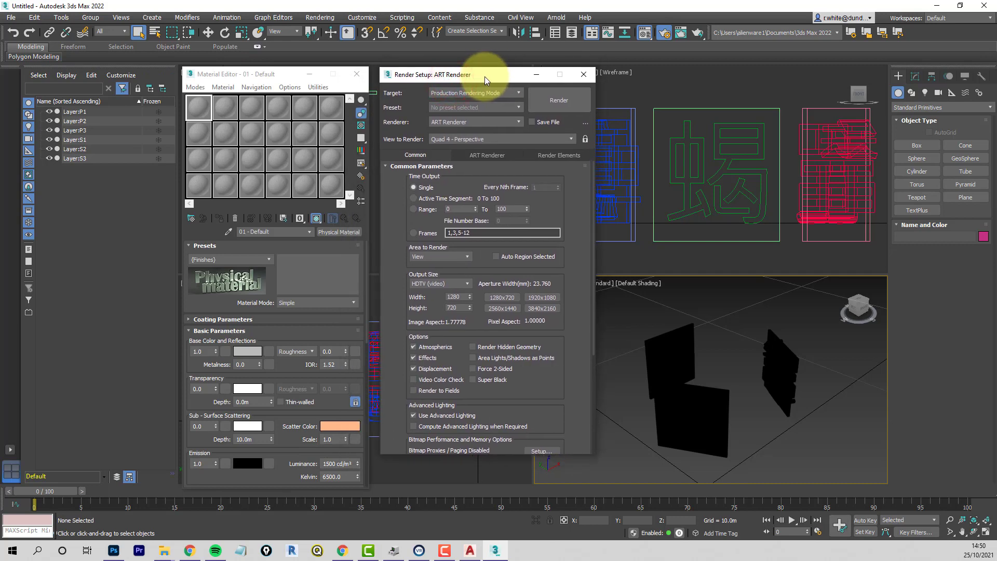
# Apply the Glossy Paint preset to the first material and rename it GLOSSY PAINT
pyautogui.click(584, 76)
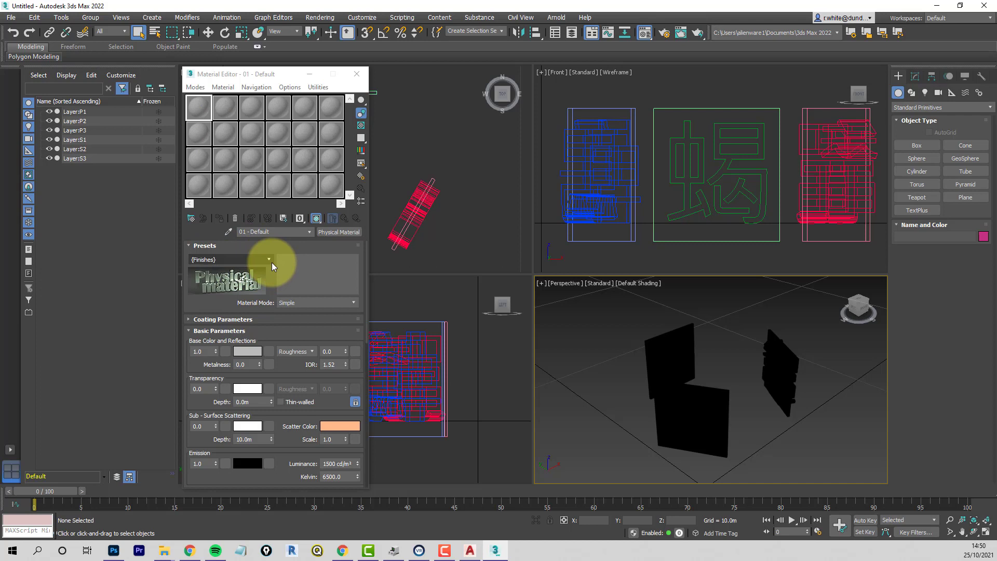
pyautogui.click(267, 259)
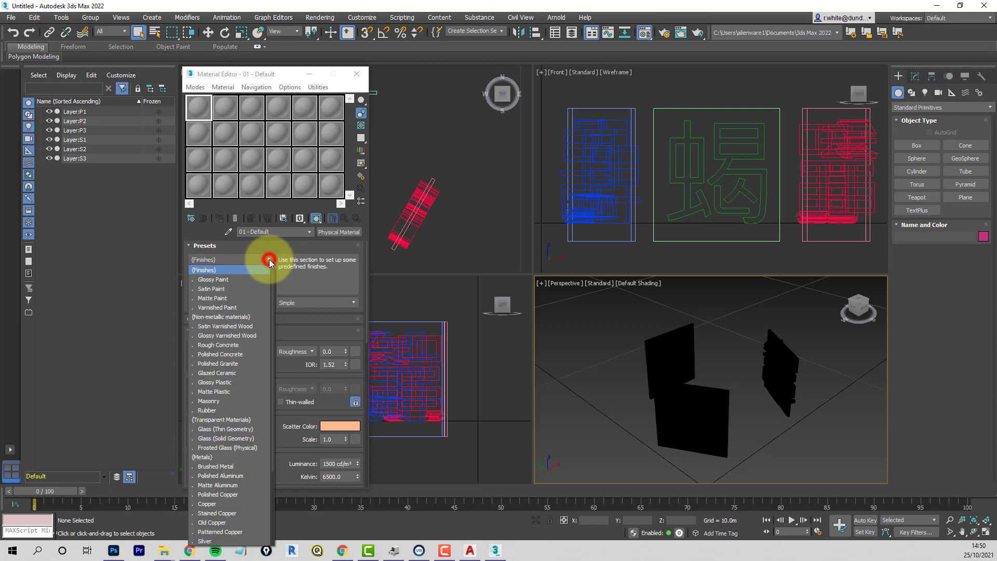
pyautogui.click(209, 283)
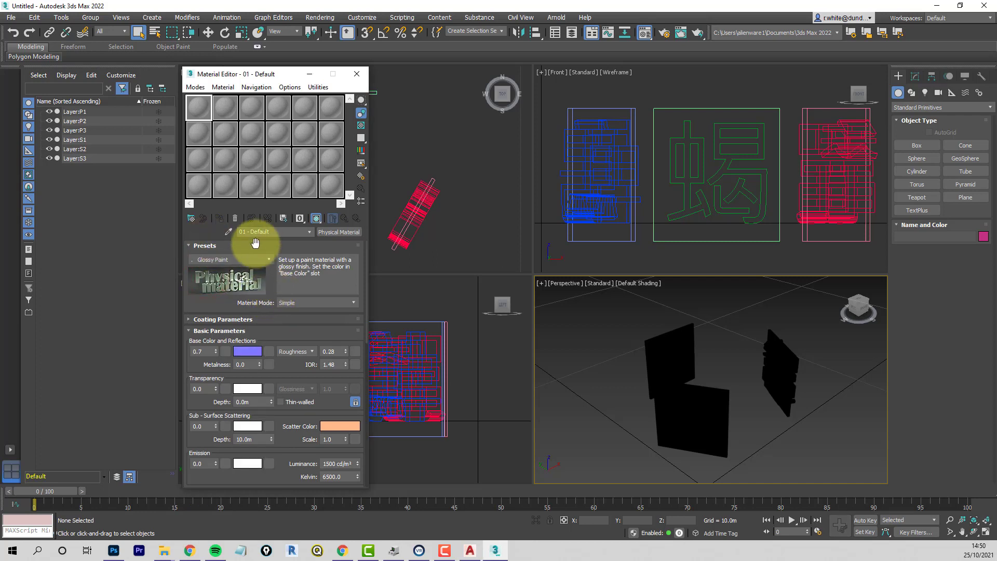
pyautogui.moveTo(270, 232); pyautogui.dragTo(222, 231)
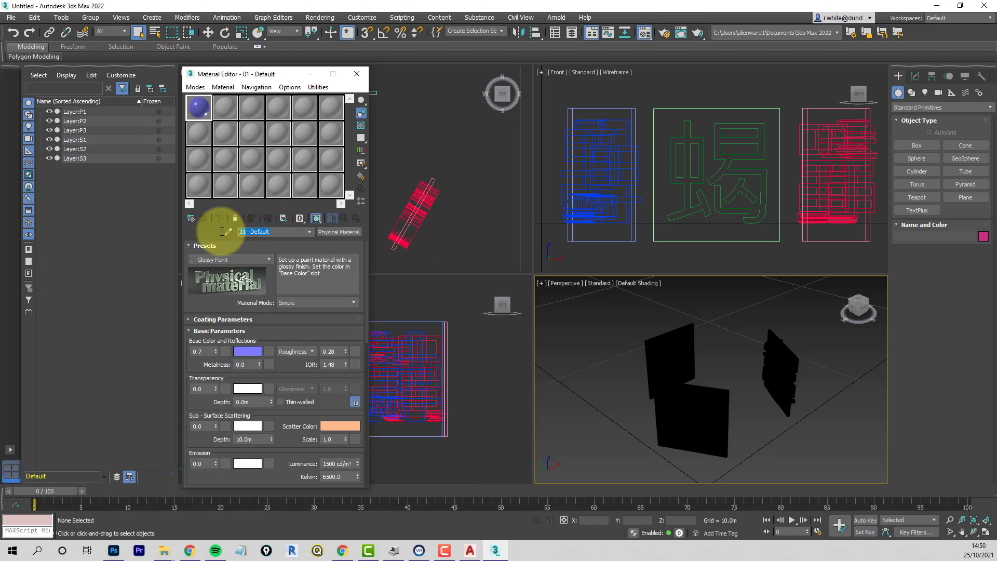
pyautogui.write('GLOSSY PAINT')
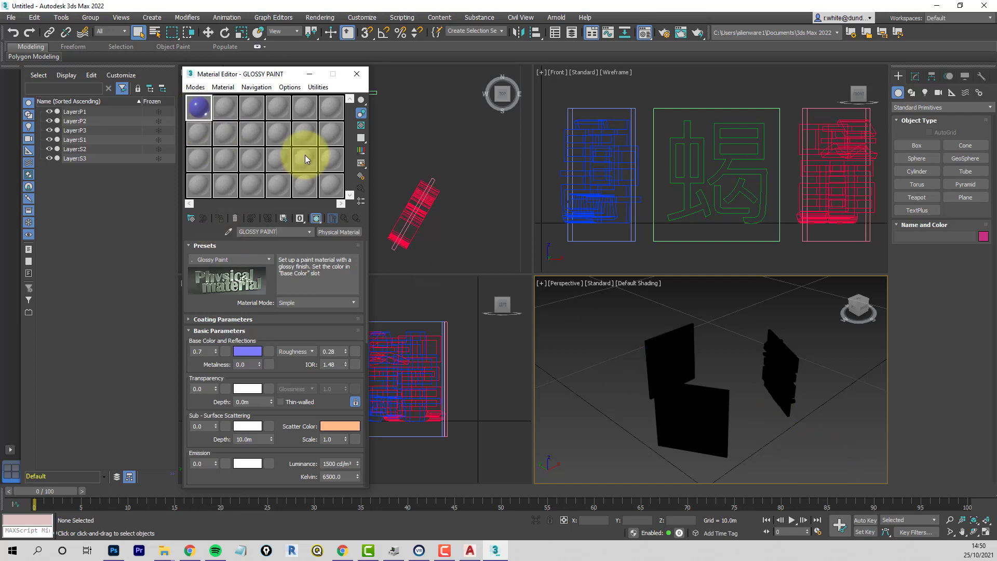
# Assign the GLOSSY PAINT material to all six sign objects, then deselect them
pyautogui.moveTo(198, 108)
pyautogui.mouseDown()
pyautogui.moveTo(614, 344)
pyautogui.moveTo(667, 362)
pyautogui.mouseUp()
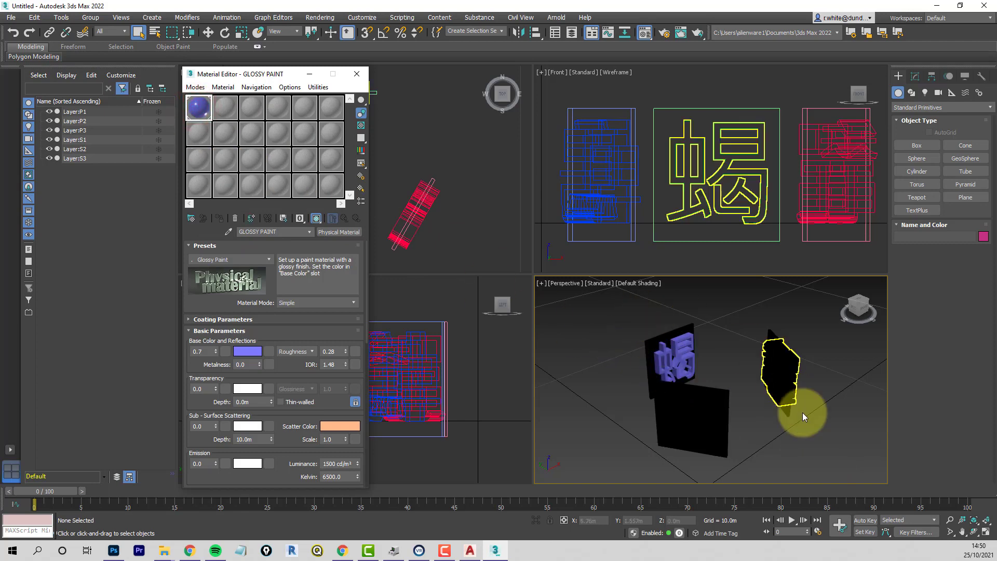
pyautogui.moveTo(815, 475); pyautogui.dragTo(618, 292)
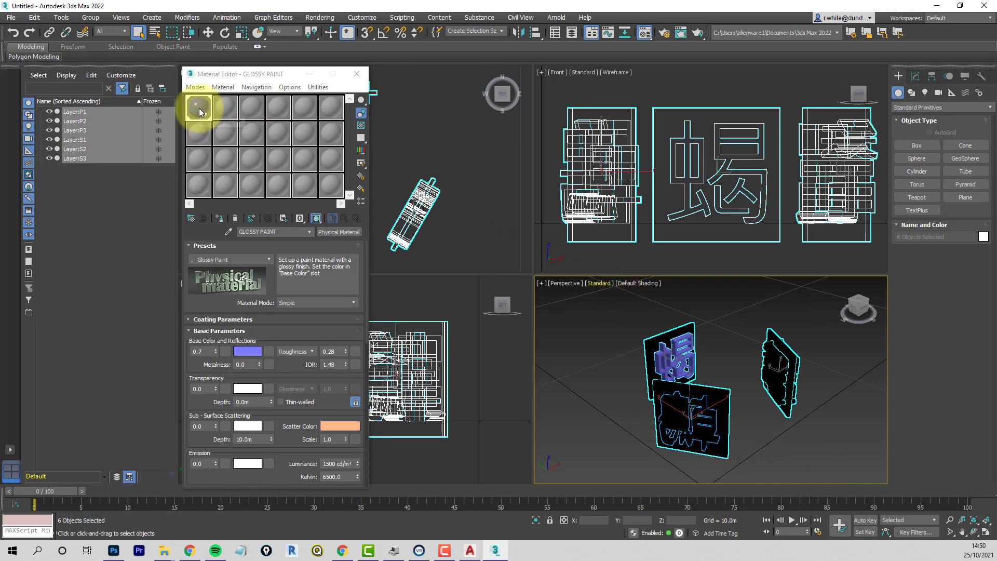
pyautogui.moveTo(199, 110); pyautogui.dragTo(694, 428)
pyautogui.click(455, 278)
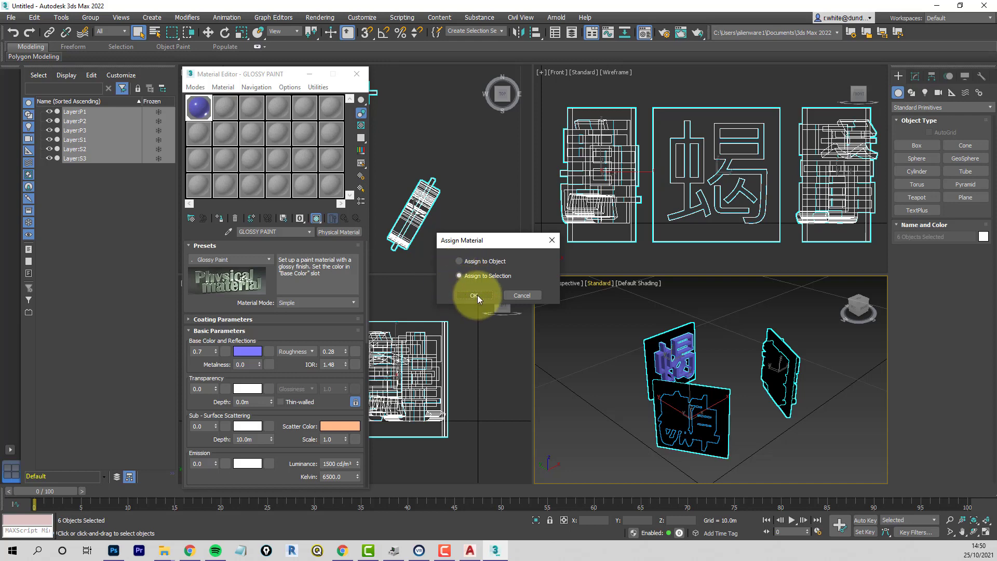
pyautogui.click(473, 295)
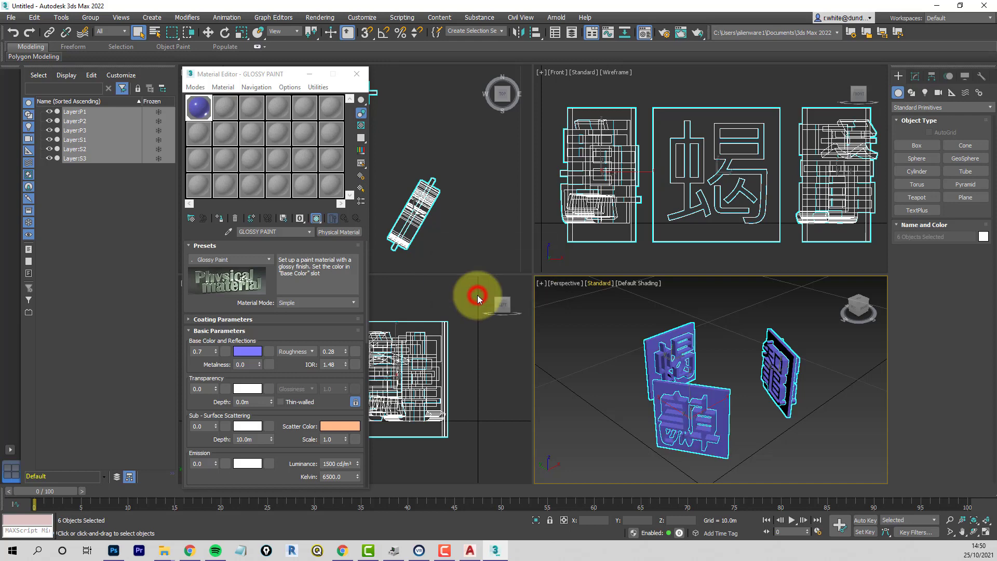
pyautogui.click(612, 379)
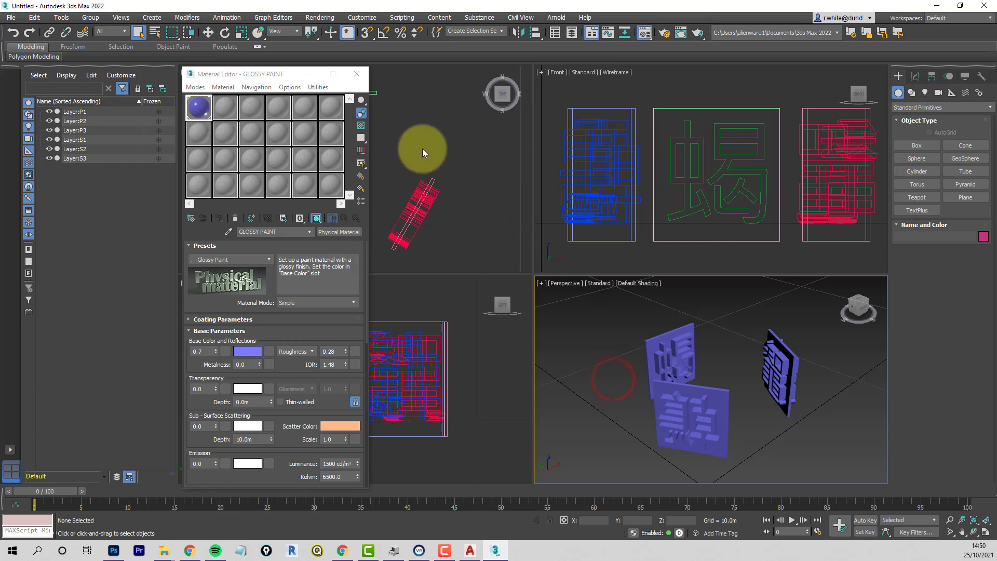
# Close the Material Editor and save the scene to the Desktop as cluster.max, replacing it
pyautogui.click(357, 74)
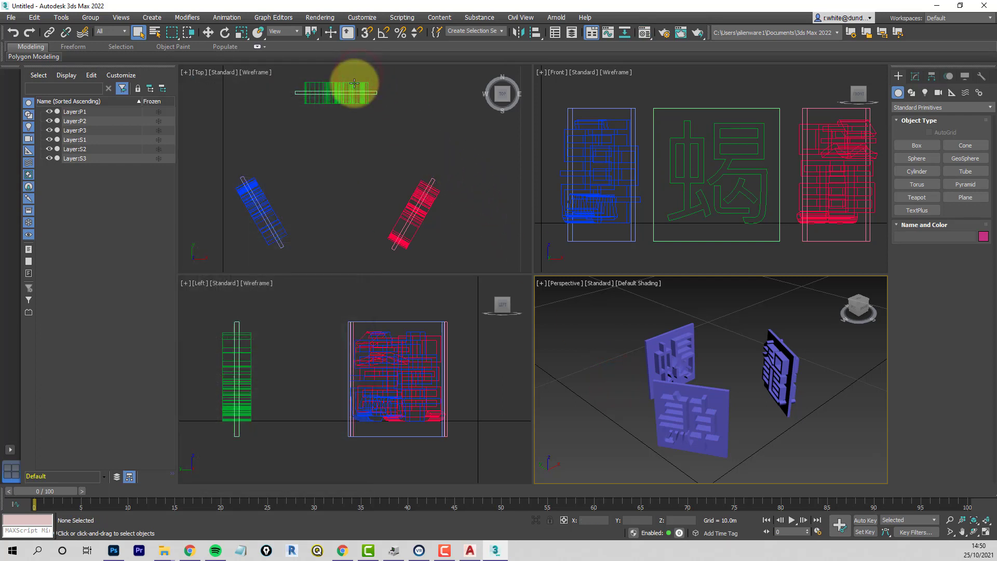
pyautogui.click(11, 19)
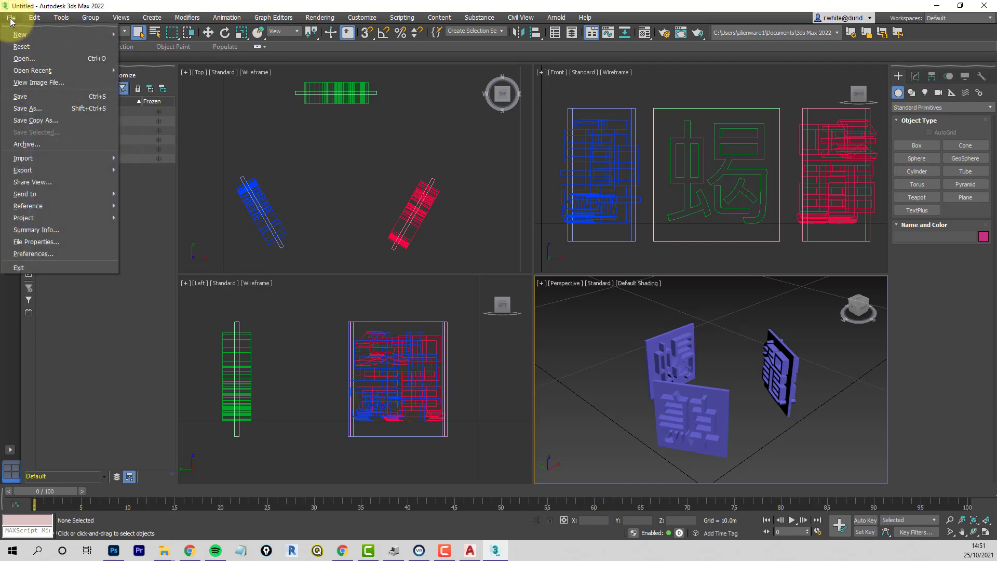
pyautogui.click(28, 108)
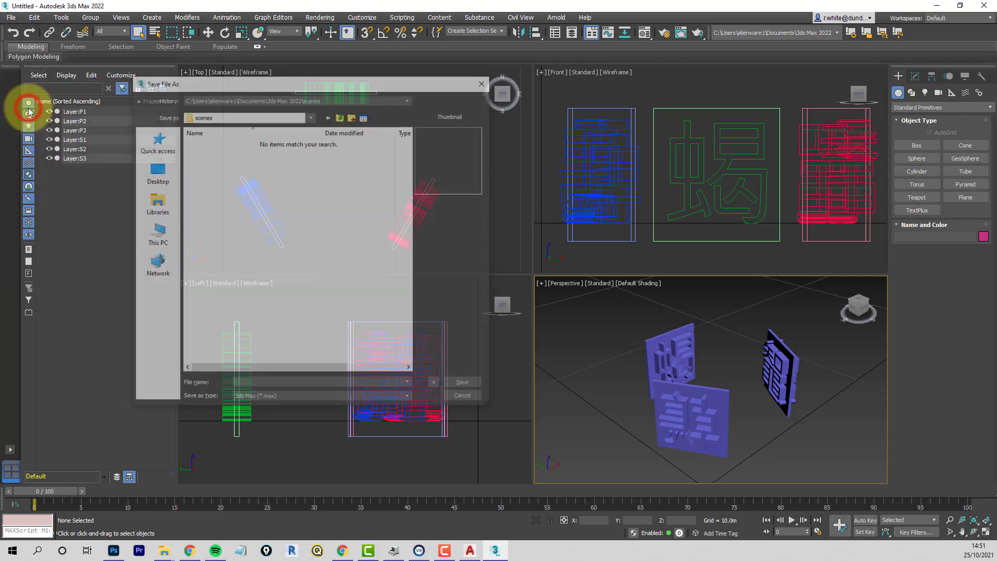
pyautogui.click(155, 169)
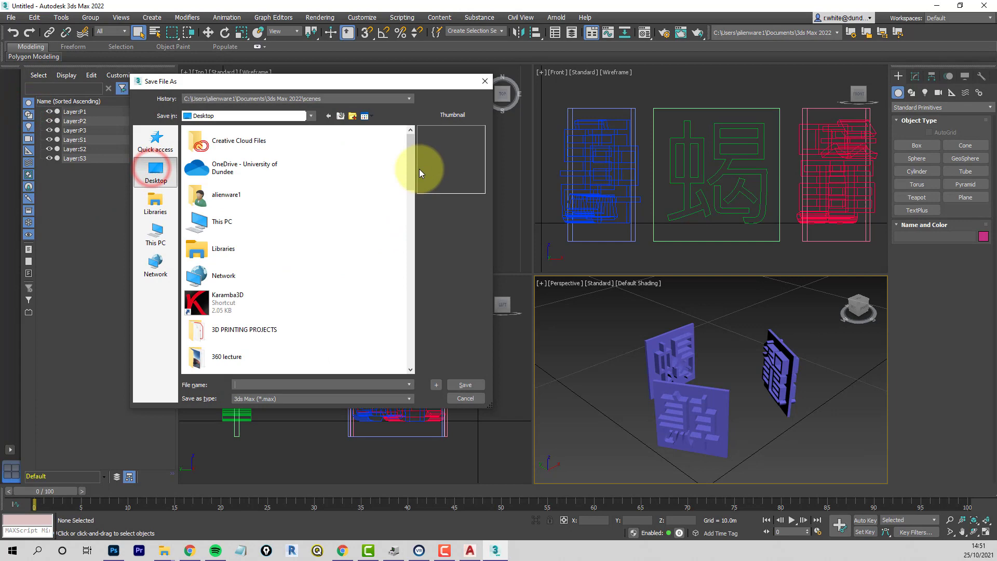
pyautogui.moveTo(411, 178); pyautogui.dragTo(392, 373)
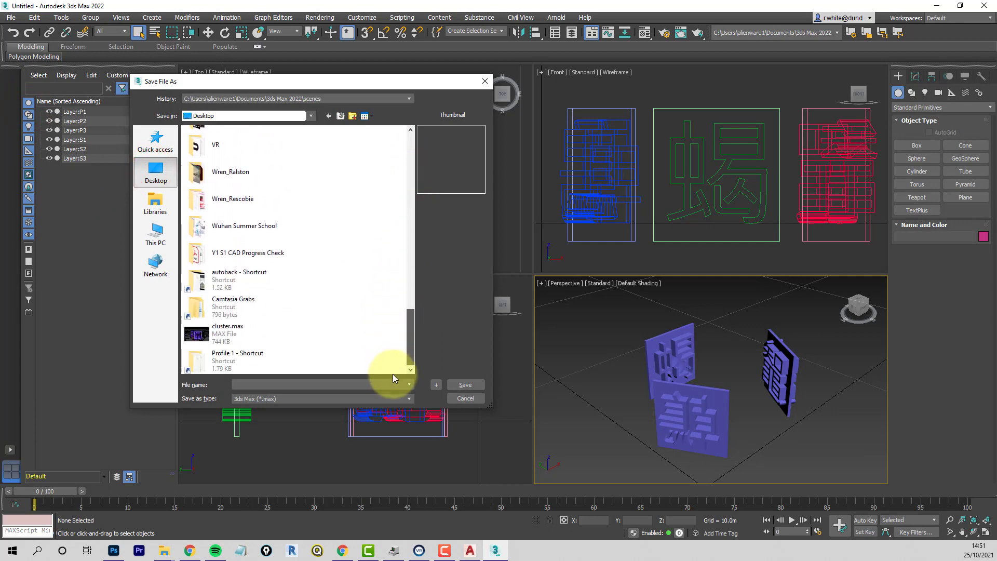
pyautogui.click(218, 338)
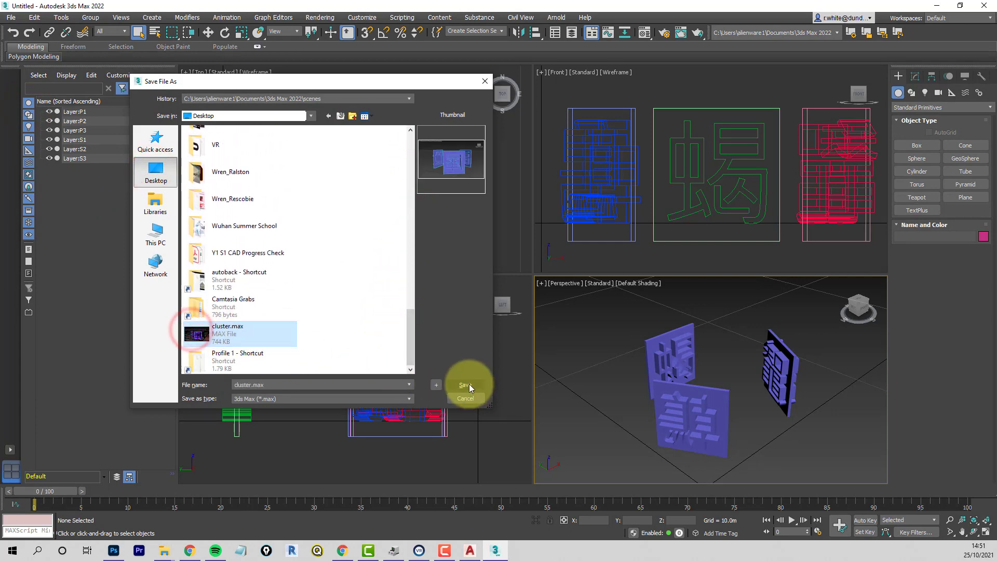
pyautogui.click(468, 385)
pyautogui.click(498, 284)
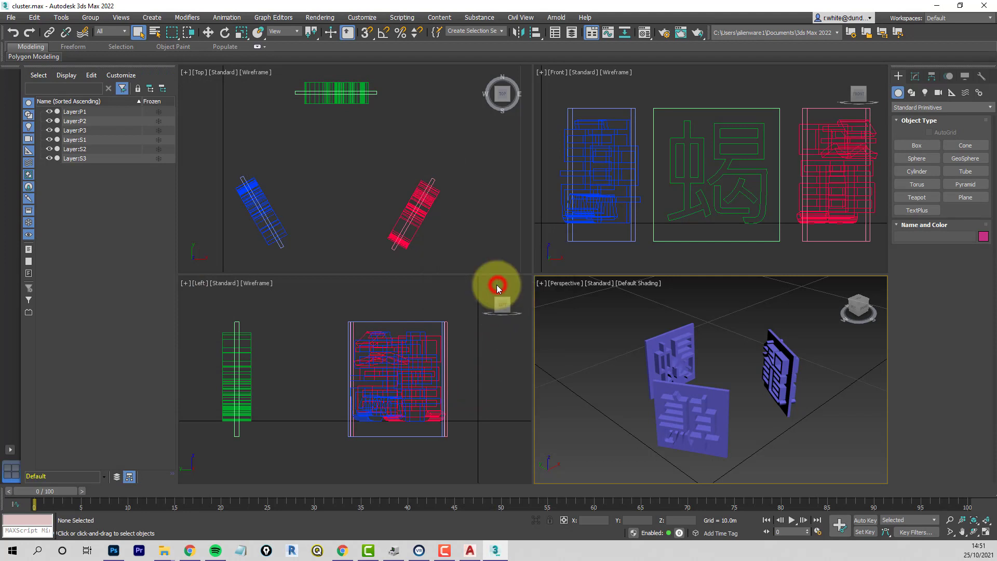
# Start exporting the scene into the Desktop folder
pyautogui.click(11, 17)
pyautogui.moveTo(104, 172)
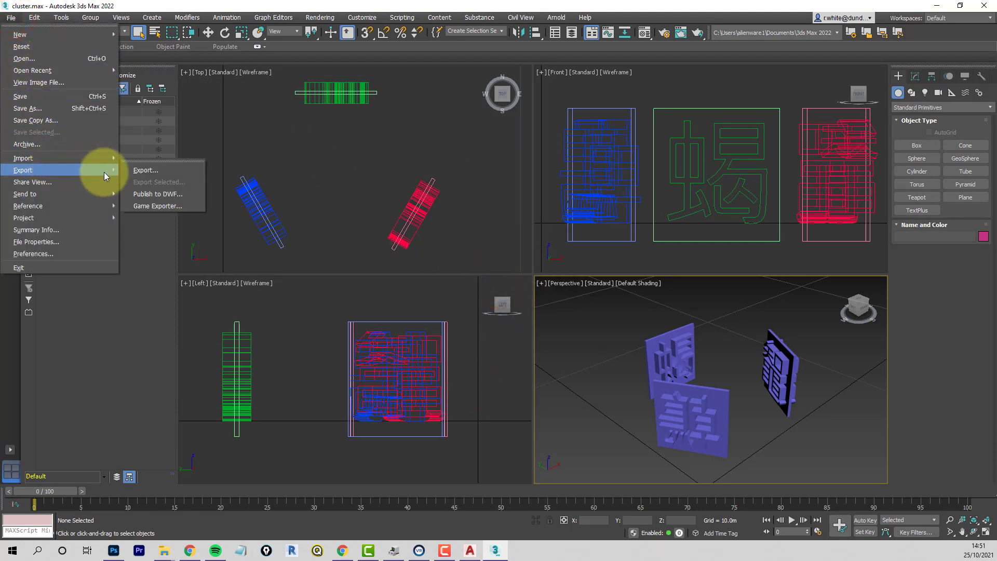
pyautogui.click(179, 173)
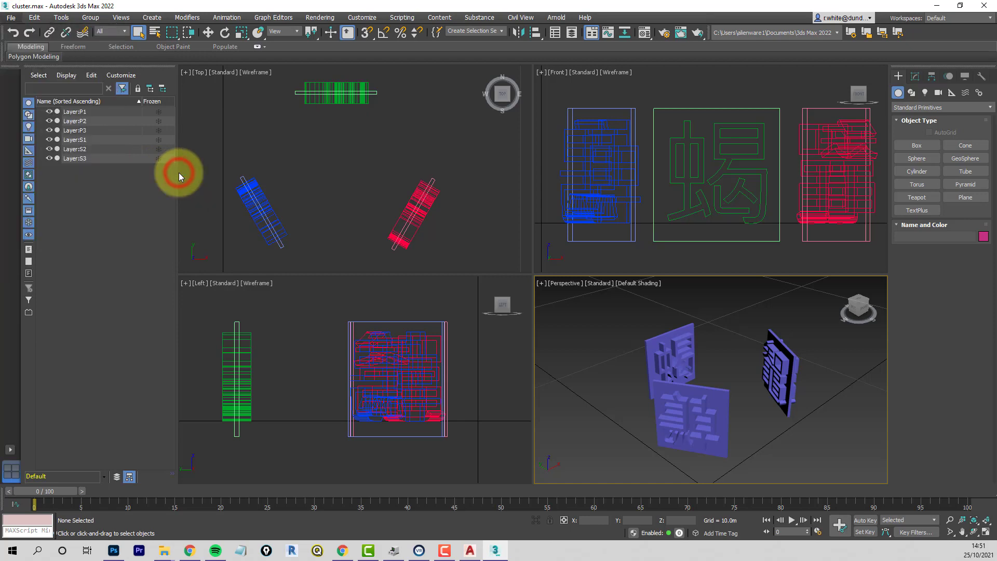
pyautogui.click(156, 171)
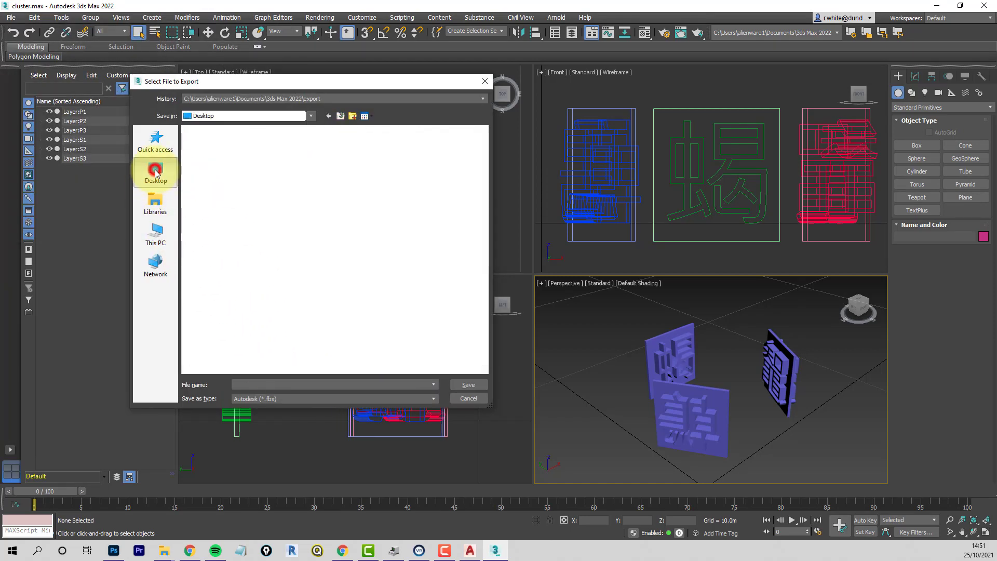
# Export as CLUSTER in FBX format, replacing the existing cluster.fbx with default FBX settings
pyautogui.click(257, 384)
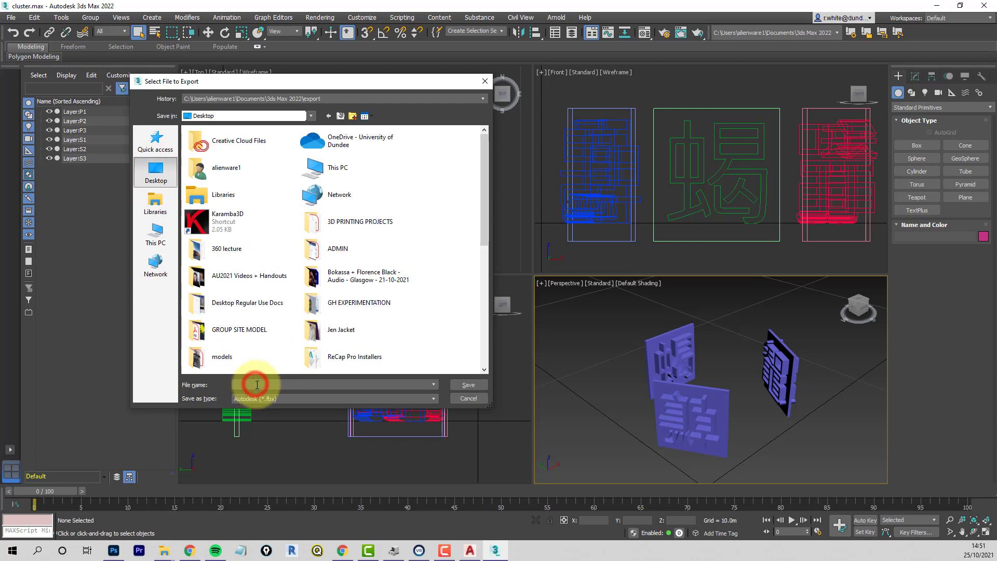
pyautogui.write('cluster')
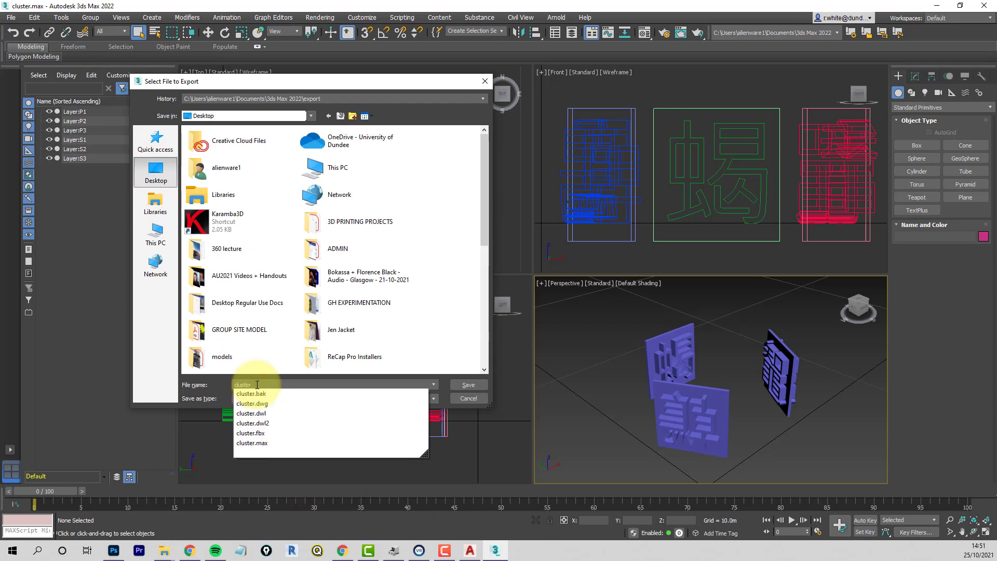
pyautogui.click(222, 381)
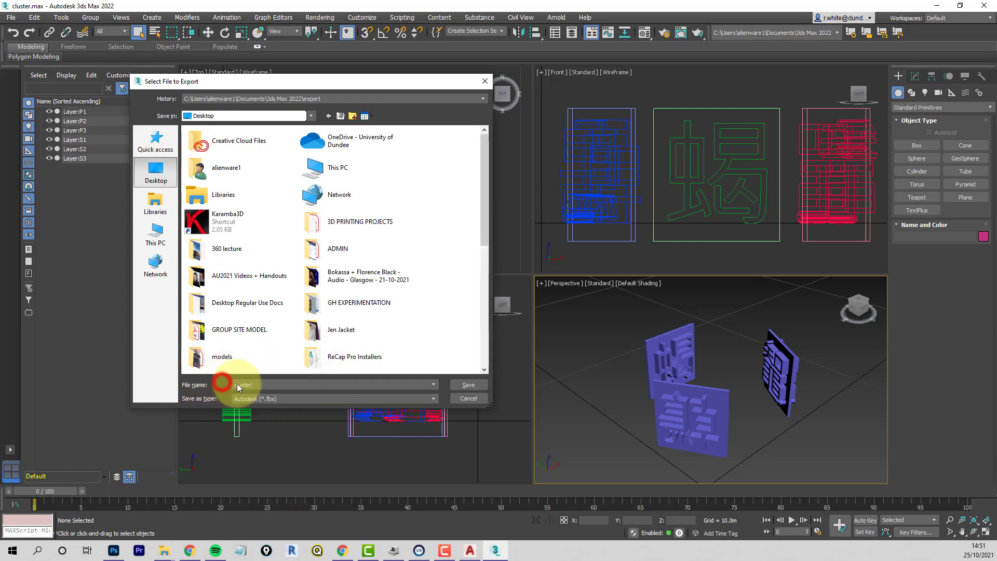
pyautogui.doubleClick(276, 386)
pyautogui.write('CLUSTER')
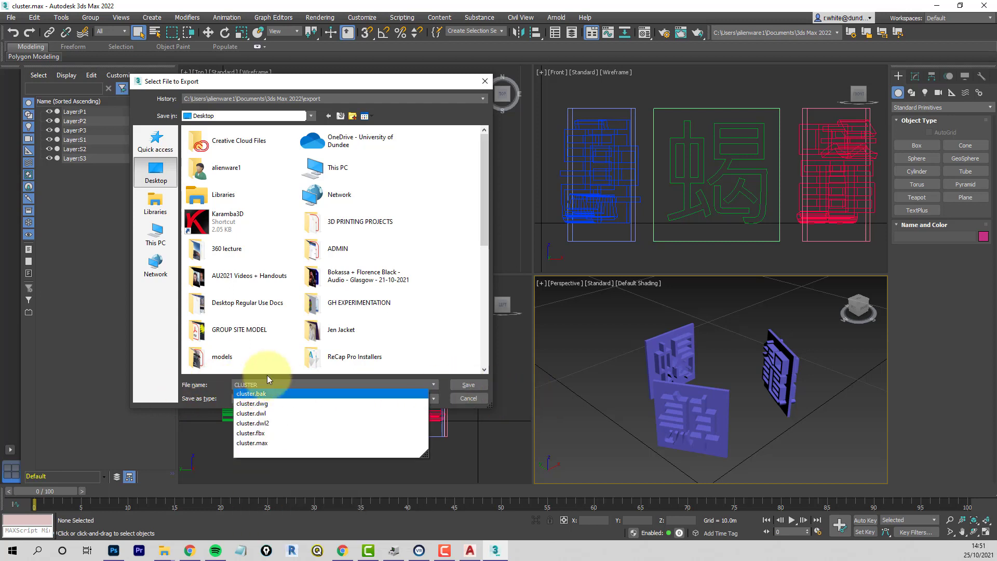
pyautogui.click(478, 387)
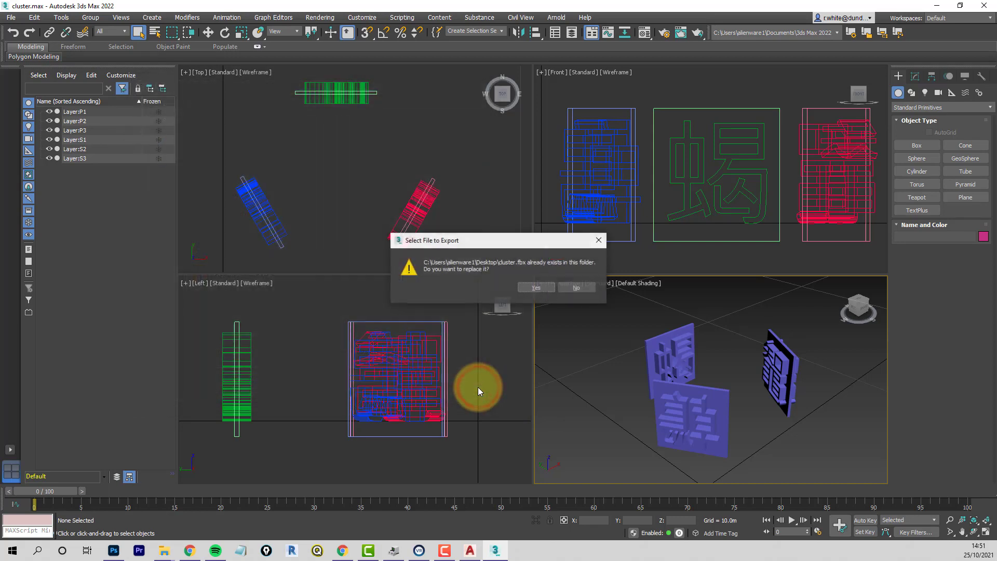
pyautogui.click(538, 289)
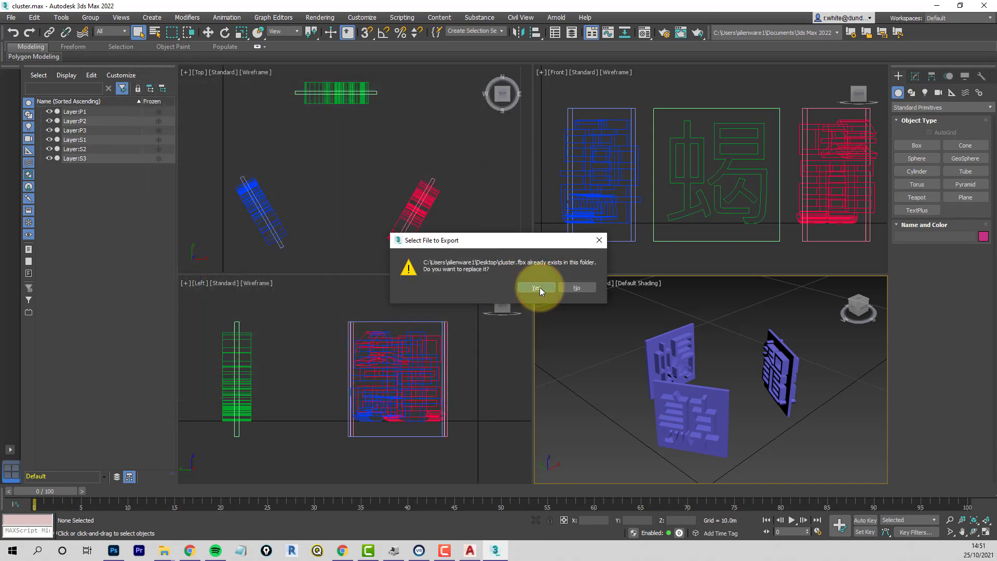
pyautogui.click(538, 287)
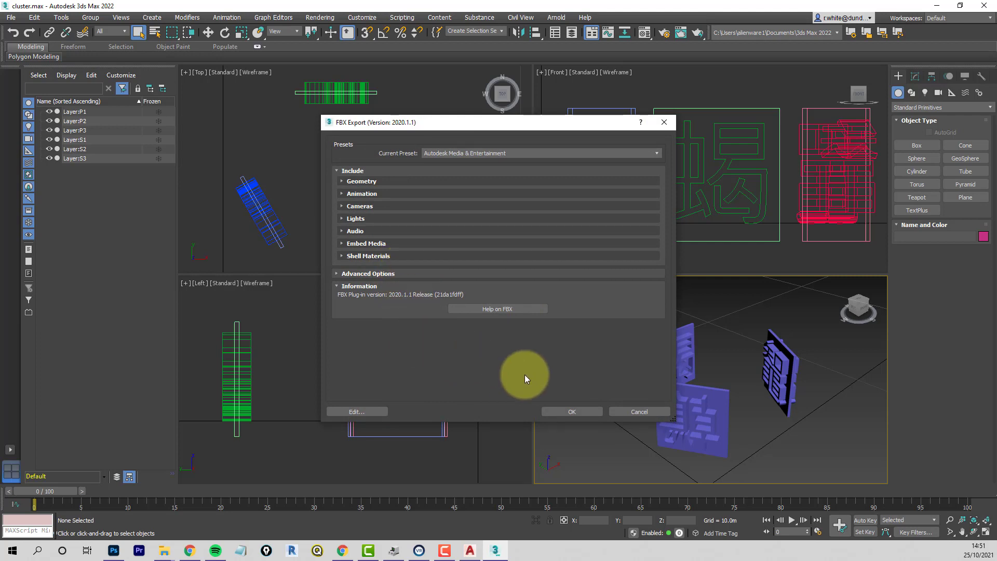
pyautogui.click(567, 410)
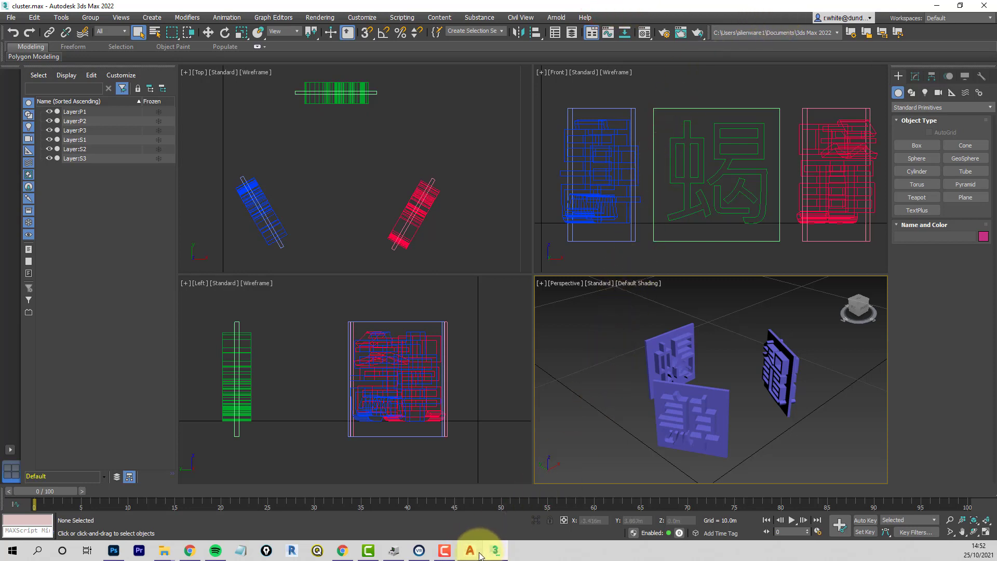
pyautogui.moveTo(470, 552)
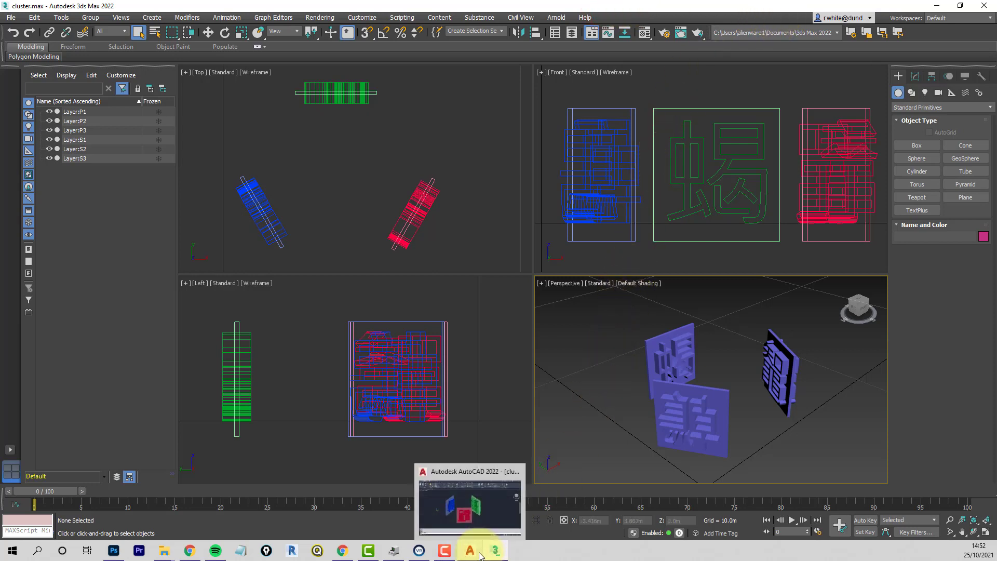
# Close 3ds Max, saving the latest scene changes to cluster.max
pyautogui.click(985, 10)
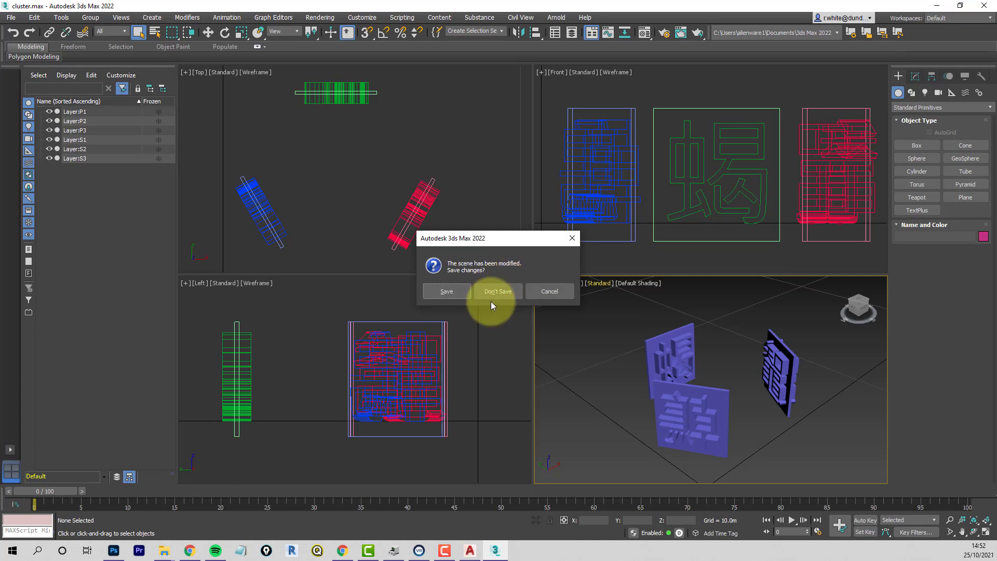
pyautogui.click(445, 292)
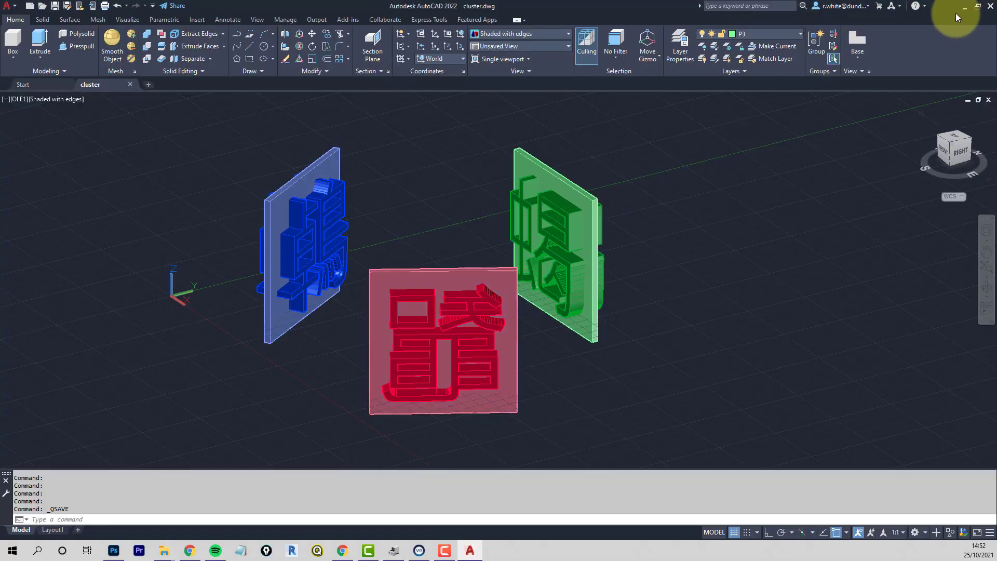
# Exit AutoCAD 2022 now that the cluster drawing is saved
pyautogui.click(989, 7)
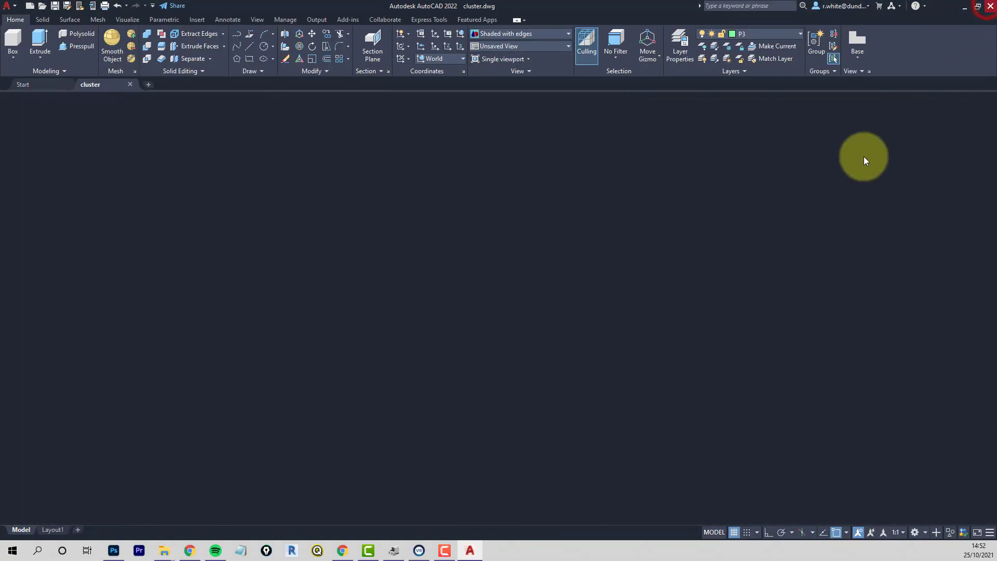